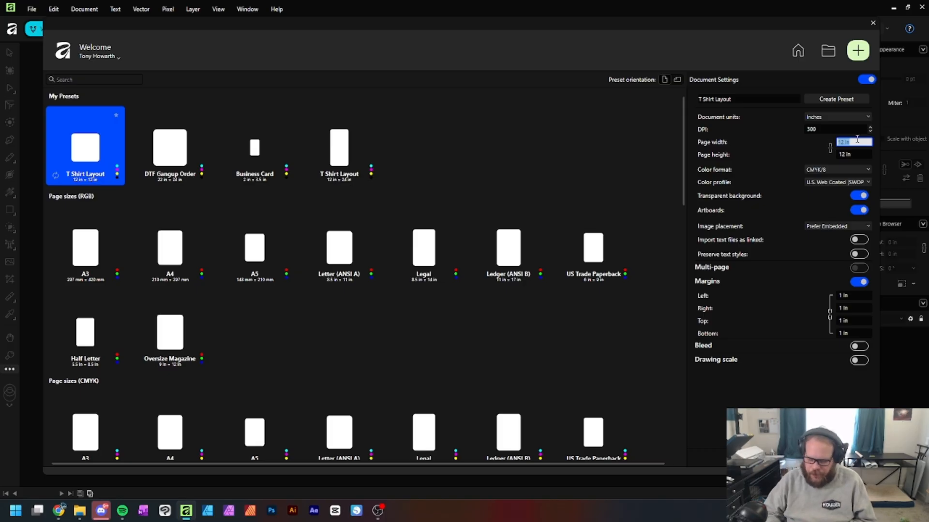
# Set the new document's page size to 4.25 by 11 in, keep the CMYK/8 color format, and turn off the transparent background
pyautogui.write('45')
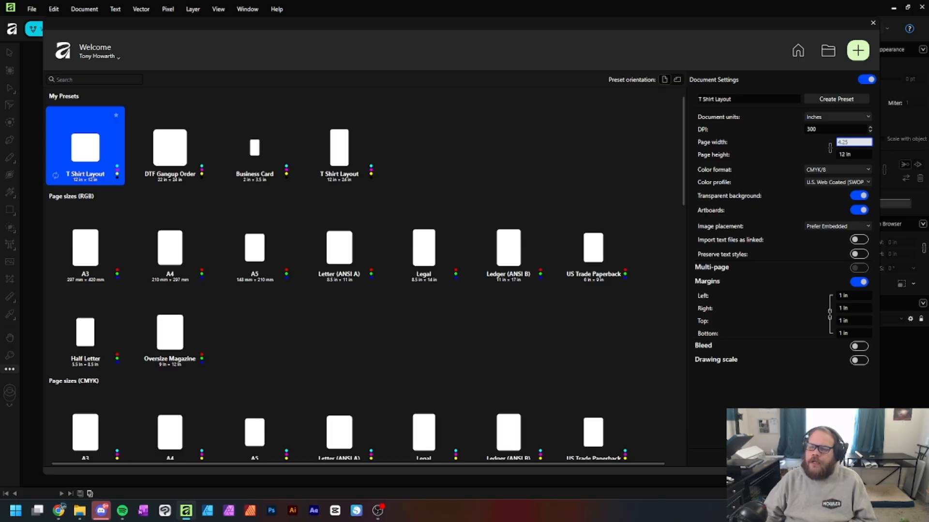
pyautogui.click(836, 169)
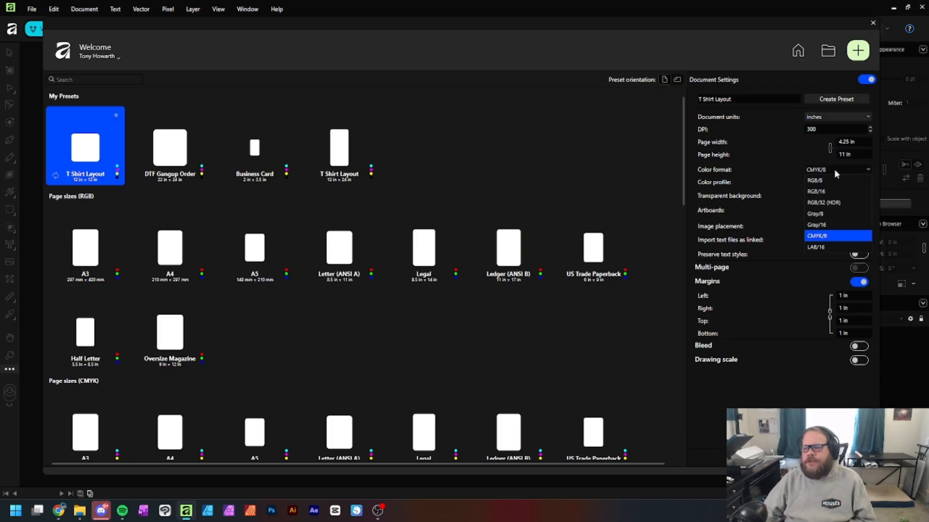
pyautogui.click(834, 169)
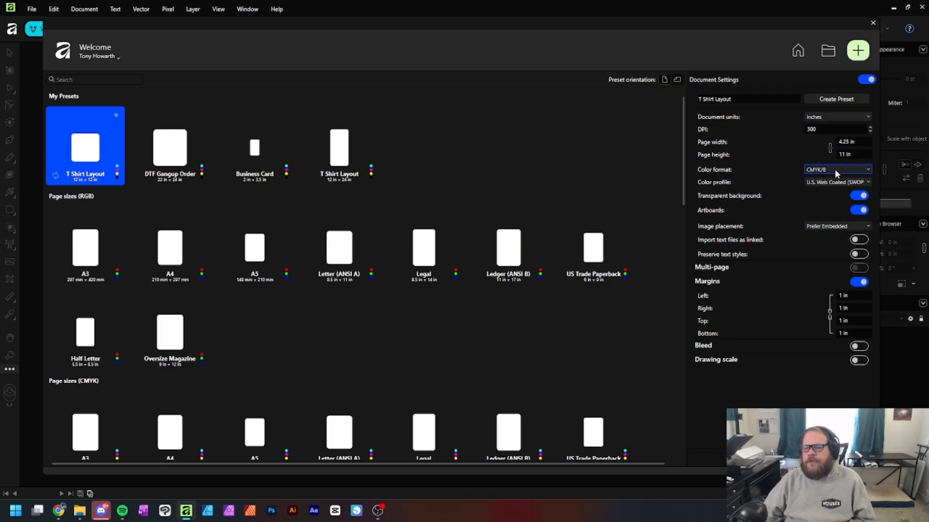
pyautogui.click(864, 198)
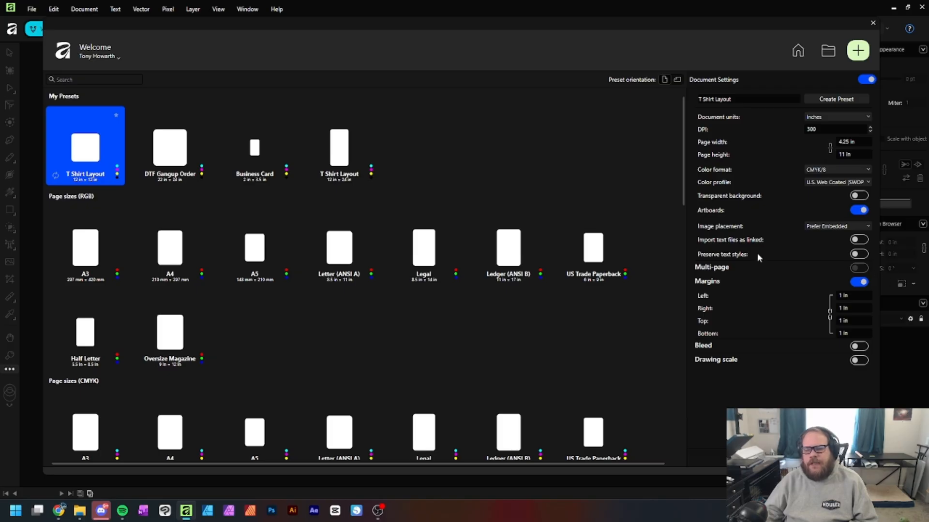
# Set all four page margins to 0.25 in for the new document
pyautogui.click(860, 295)
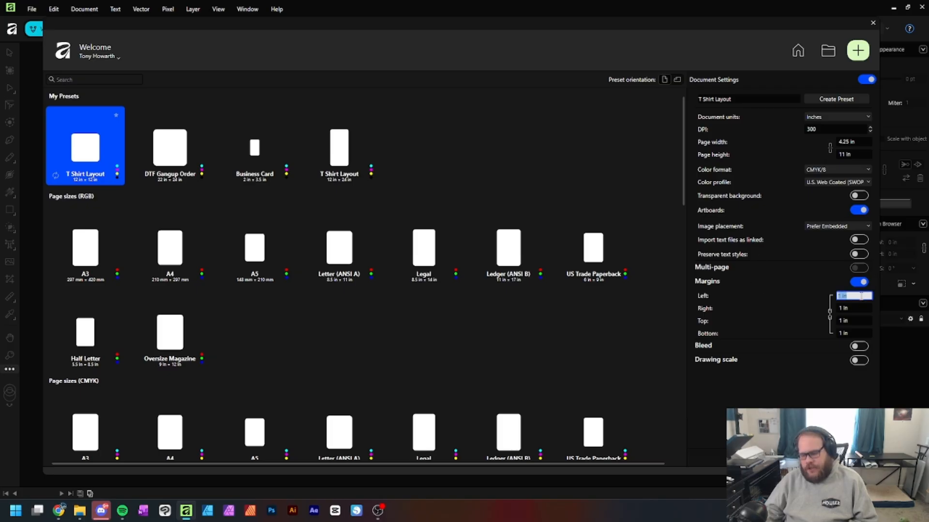
pyautogui.write('.25')
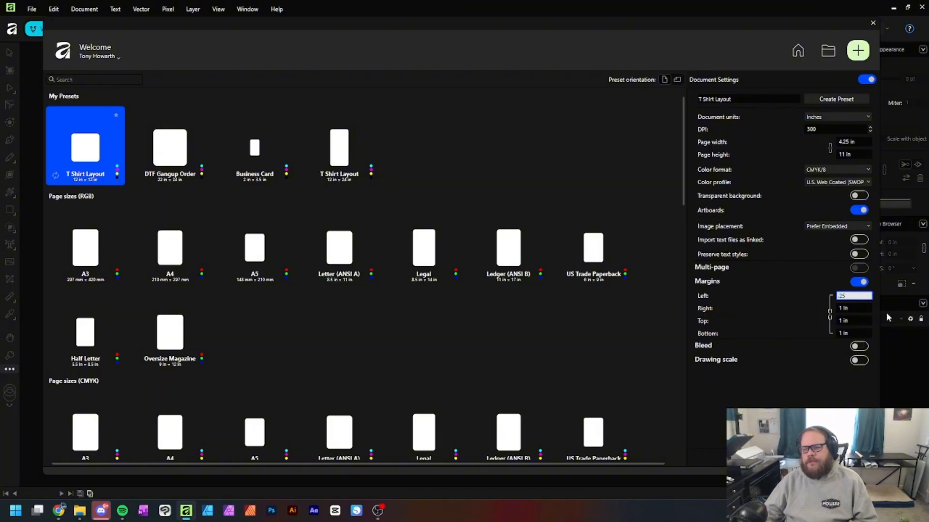
pyautogui.click(855, 310)
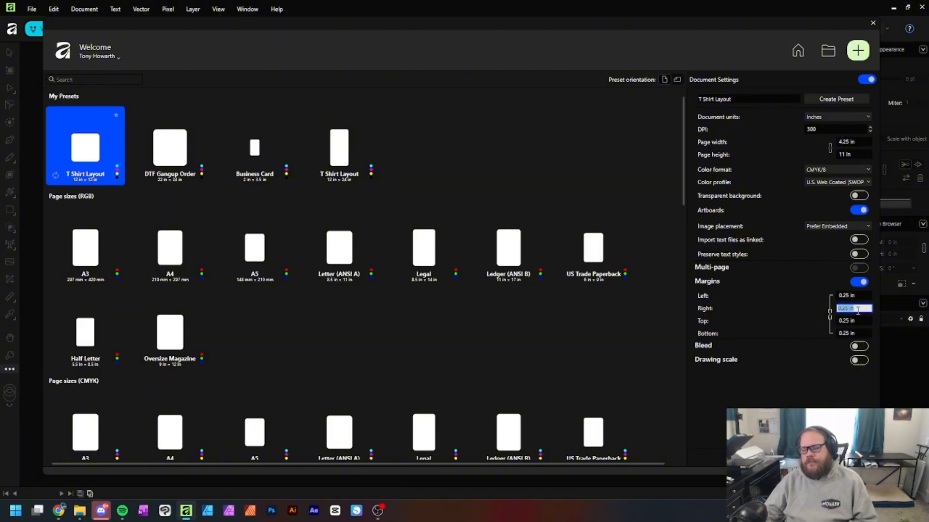
# Enable bleed with 0.125 in on all four sides and create the document
pyautogui.click(865, 347)
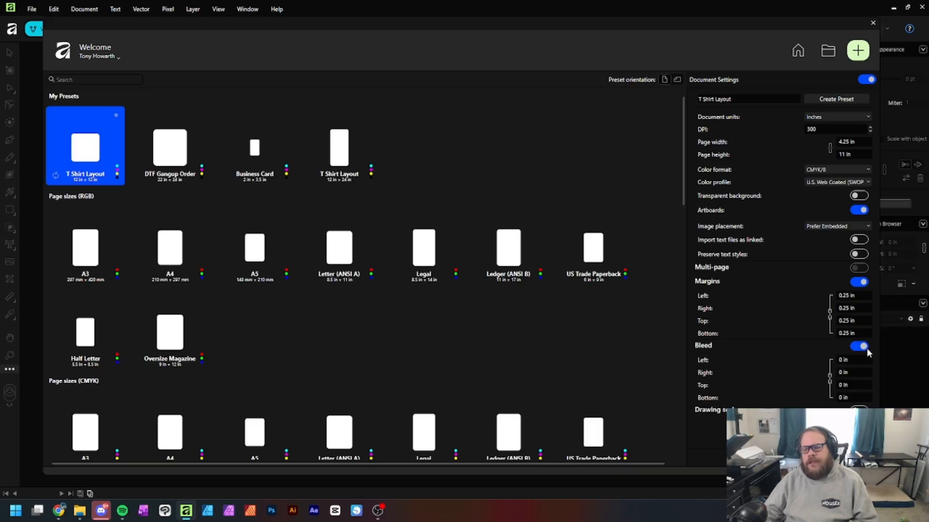
pyautogui.click(854, 359)
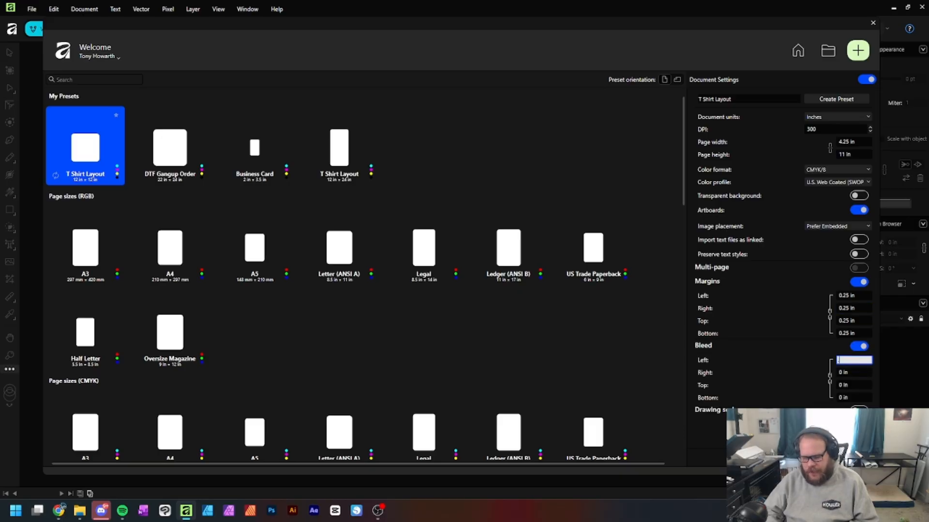
pyautogui.write('.125')
pyautogui.click(860, 384)
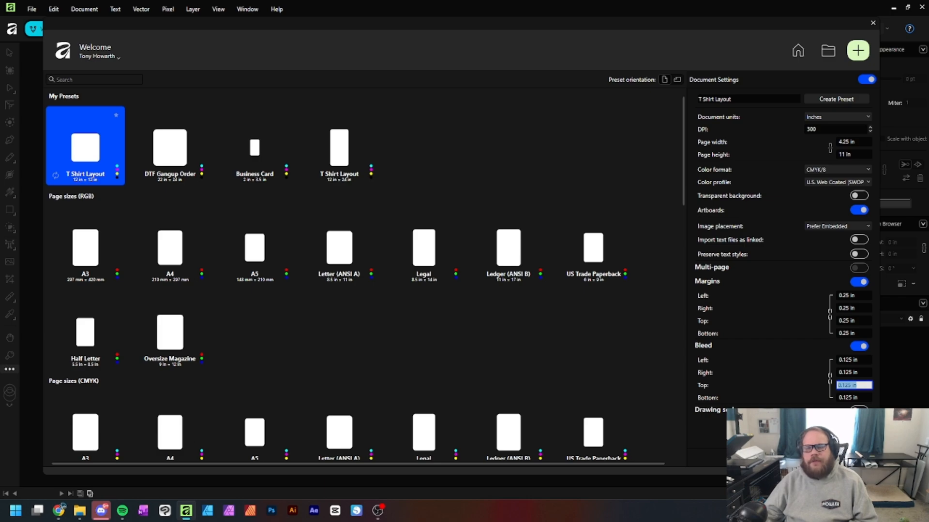
pyautogui.press('Return')
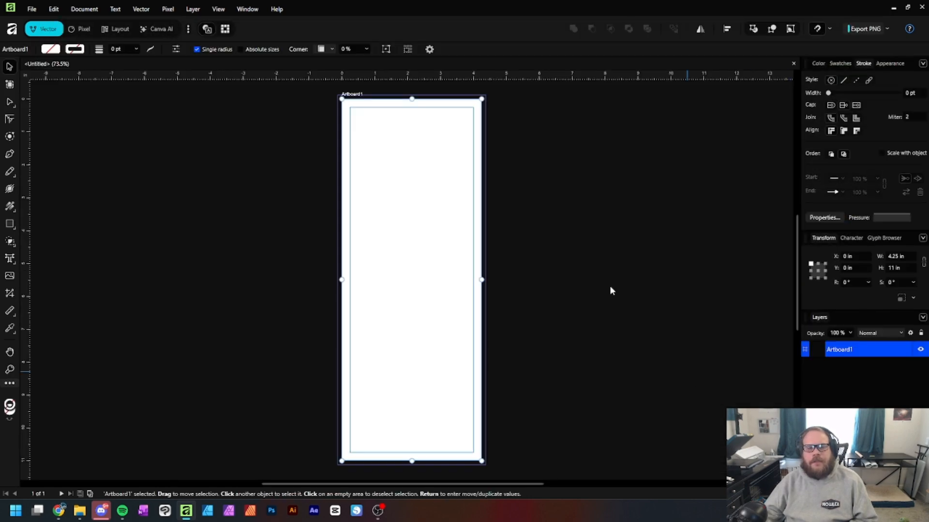
# Rename the artboard to Front
pyautogui.click(569, 194)
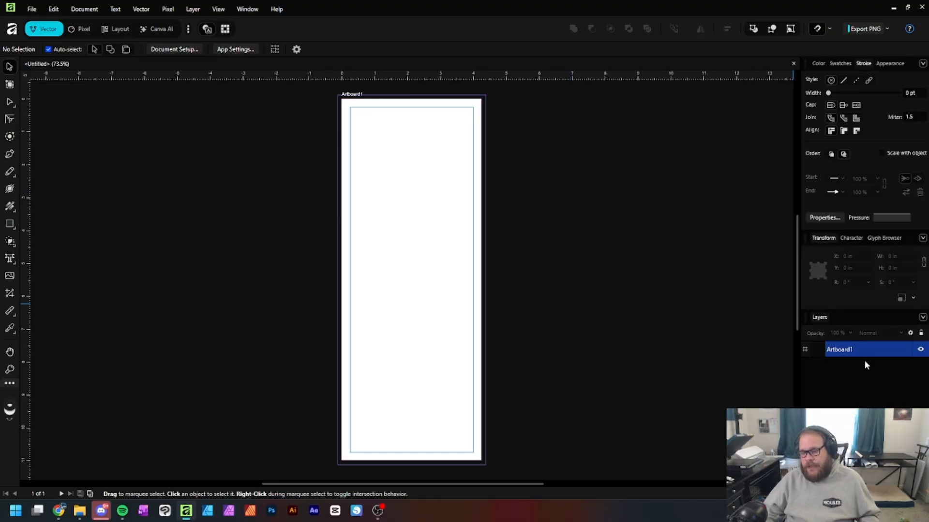
pyautogui.doubleClick(839, 350)
pyautogui.write('Front')
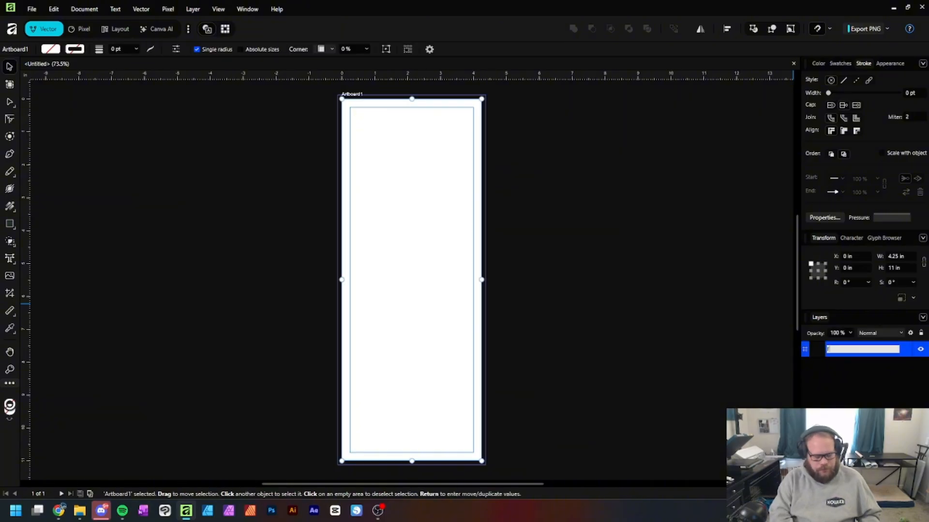
pyautogui.press('Return')
pyautogui.click(559, 179)
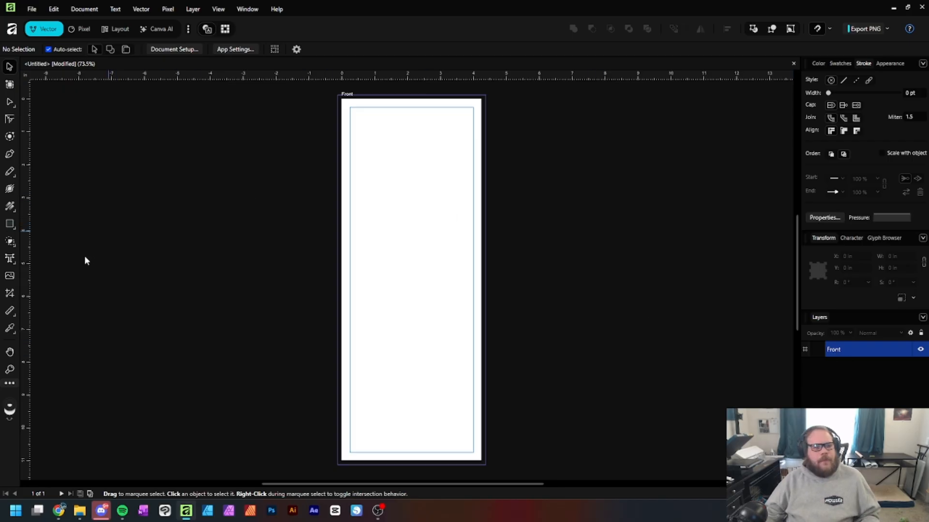
# Draw a circle with the Ellipse tool in the upper part of the Front artboard
pyautogui.click(10, 223)
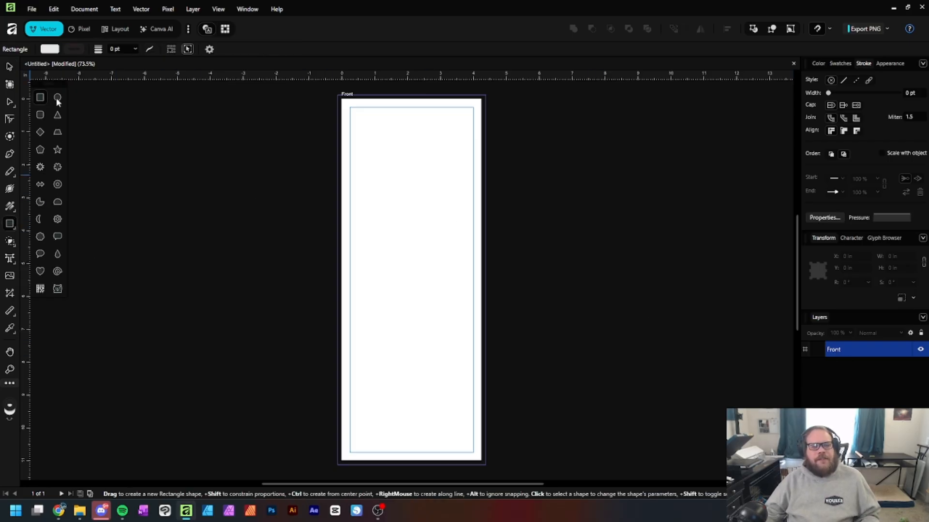
pyautogui.click(57, 98)
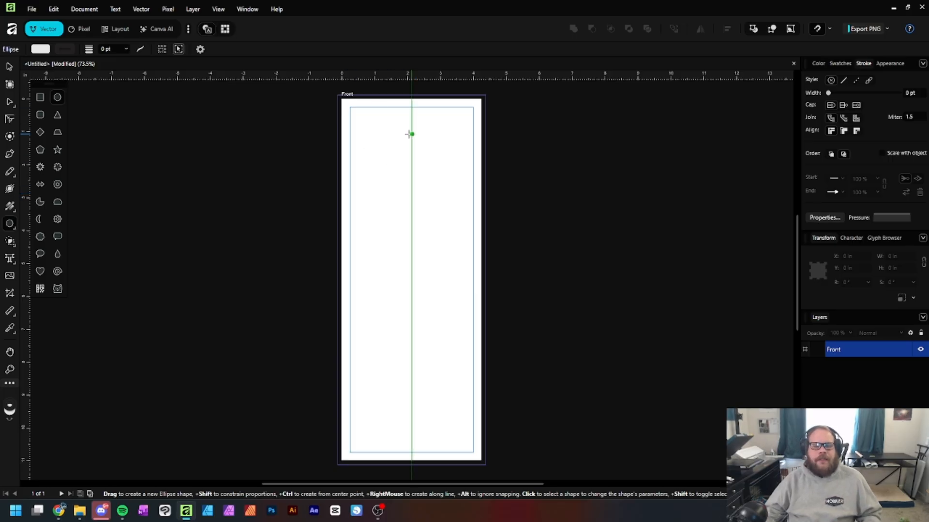
pyautogui.click(411, 132)
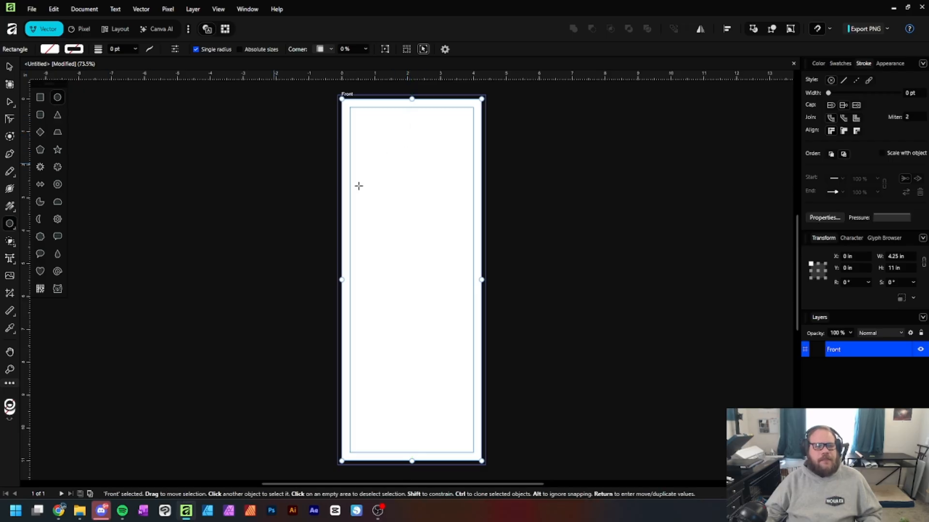
pyautogui.moveTo(387, 134); pyautogui.dragTo(461, 207)
# Resize the circle to 1.5 in wide and 1.5 in high
pyautogui.press('v')
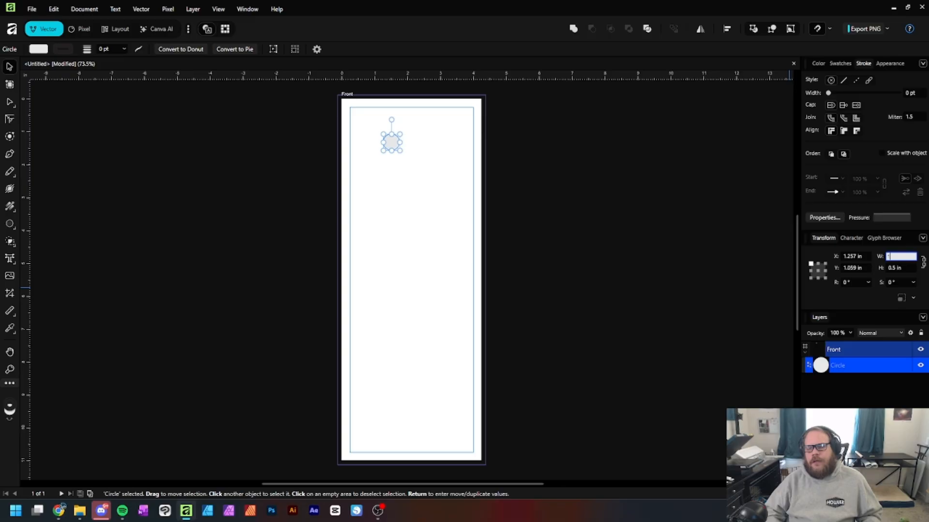
pyautogui.press('Return')
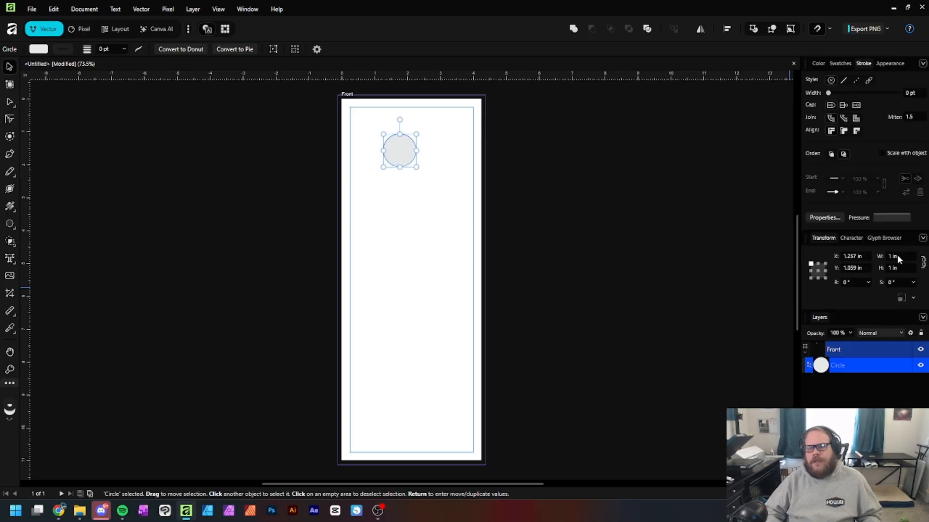
pyautogui.click(898, 257)
pyautogui.write('1.5')
pyautogui.press('Return')
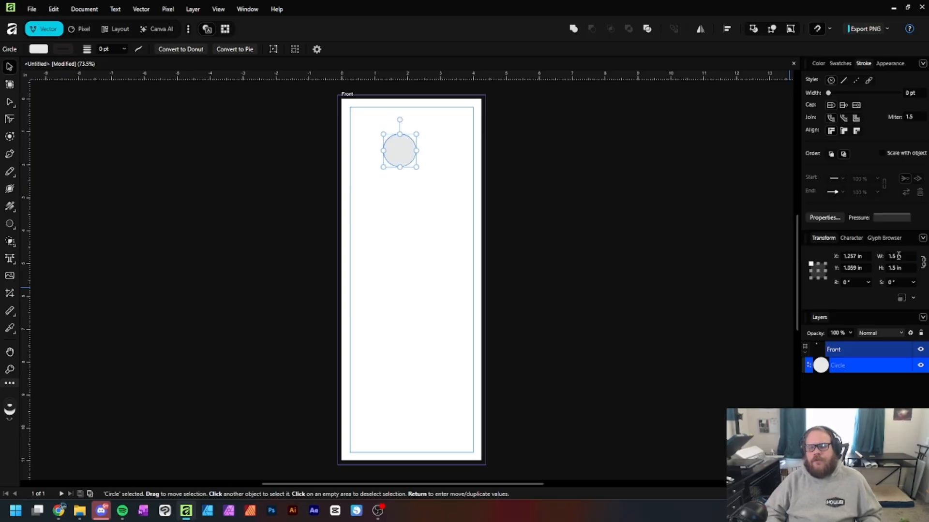
pyautogui.click(579, 185)
# Fill the circle with black and move it to the artboard's horizontal center against the top margin
pyautogui.click(396, 159)
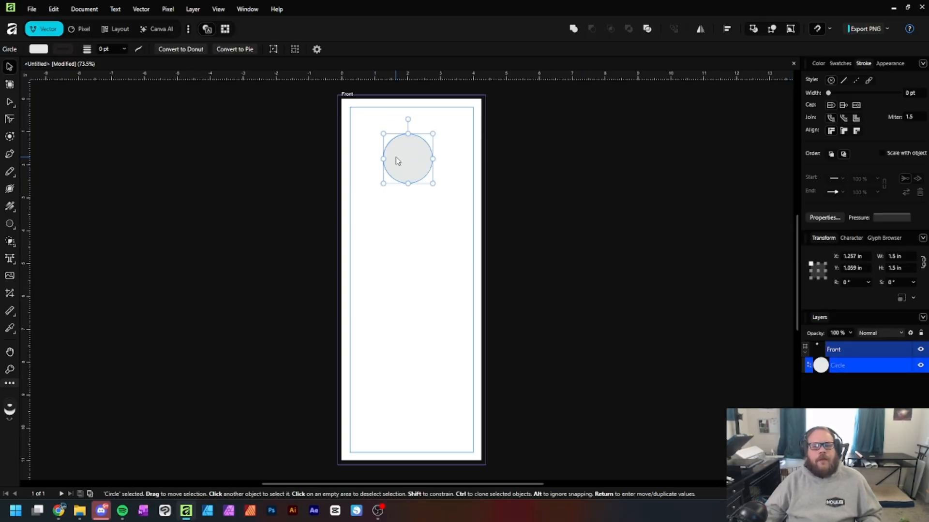
pyautogui.click(10, 421)
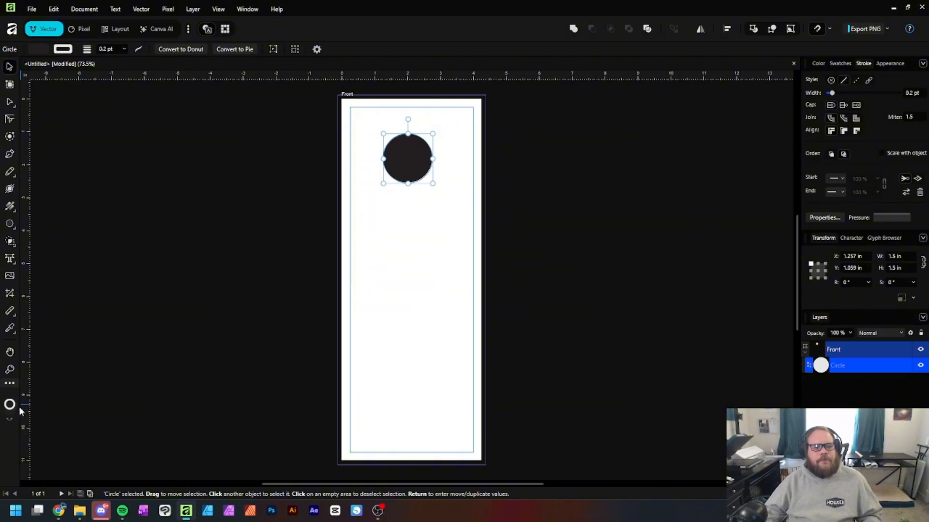
pyautogui.click(215, 244)
pyautogui.moveTo(421, 160); pyautogui.dragTo(426, 132)
pyautogui.click(371, 153)
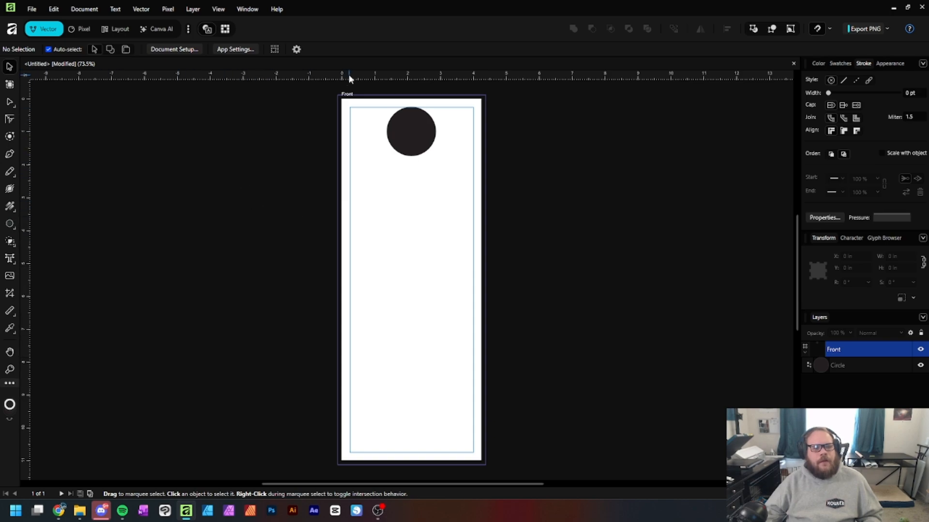
# Add horizontal guides at about 2 in and 2.25 in below the artboard's top edge, and move the circle down to touch the upper guide
pyautogui.moveTo(348, 77); pyautogui.dragTo(363, 164)
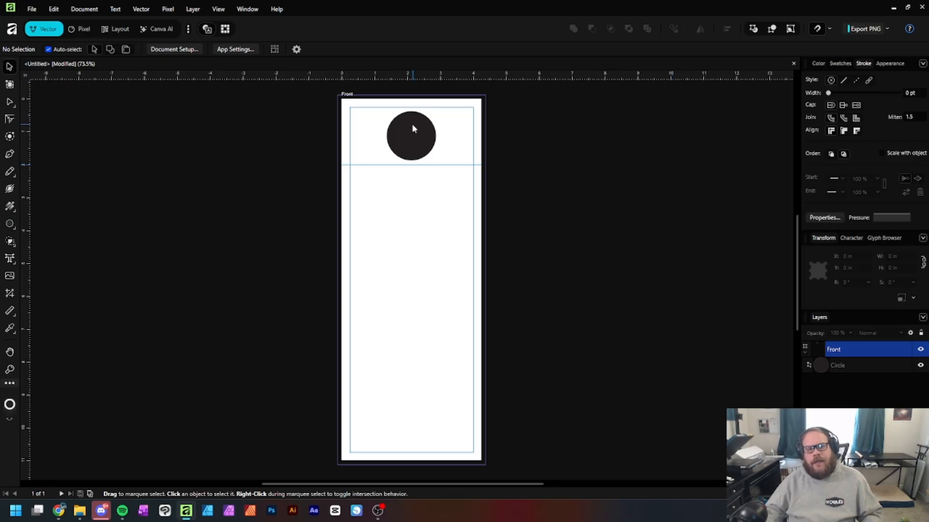
pyautogui.click(415, 156)
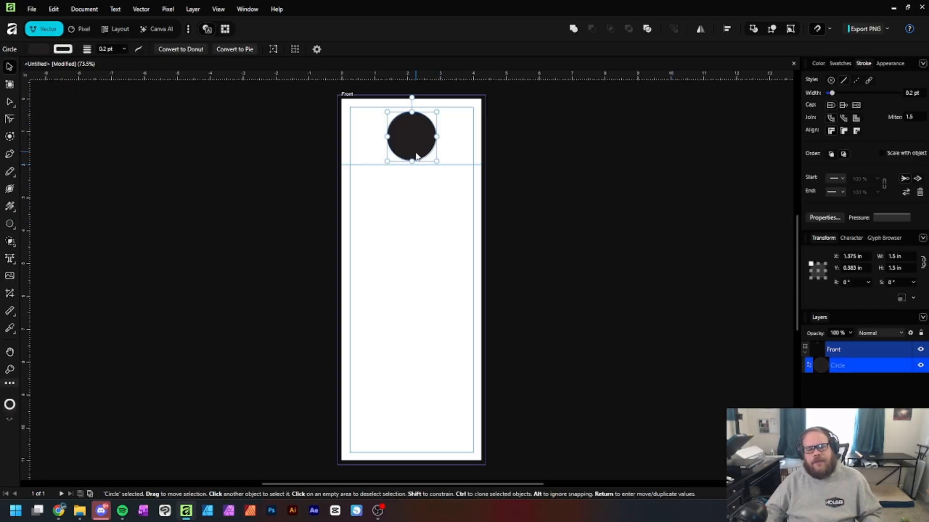
pyautogui.moveTo(416, 156); pyautogui.dragTo(415, 159)
pyautogui.click(570, 191)
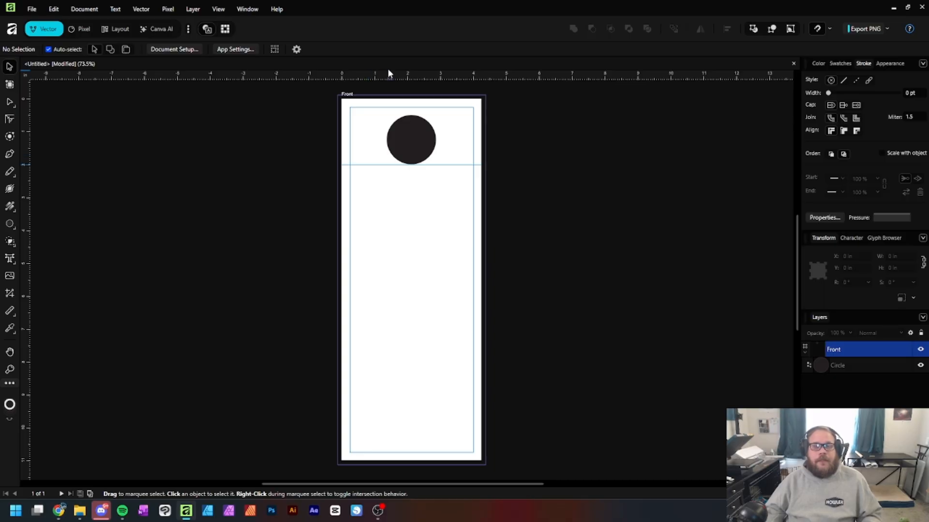
pyautogui.moveTo(395, 77); pyautogui.dragTo(405, 174)
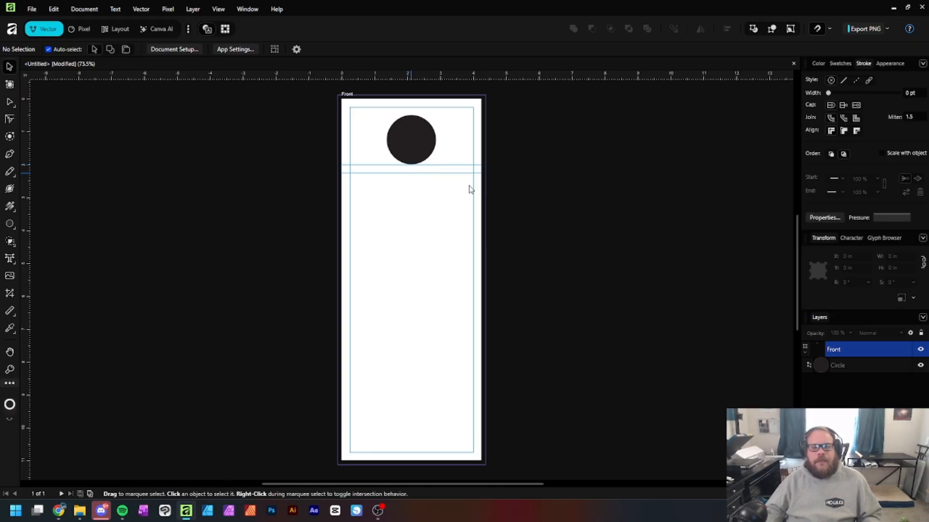
# Duplicate the Front artboard with its circle and place the copy to the right of the original
pyautogui.click(860, 352)
pyautogui.hotkey('ctrl', 'j')
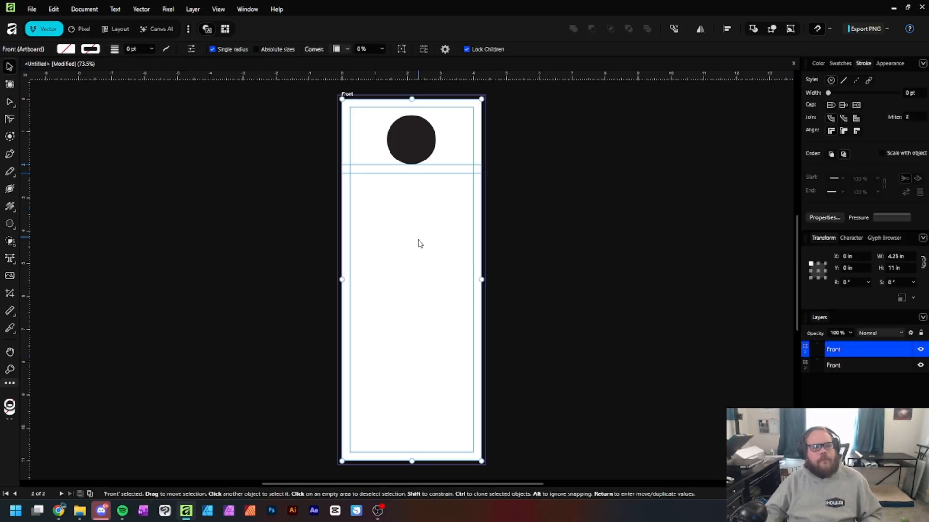
pyautogui.moveTo(416, 242); pyautogui.dragTo(581, 271)
# Rename the duplicated artboard to Back and make the Front artboard active again
pyautogui.doubleClick(839, 350)
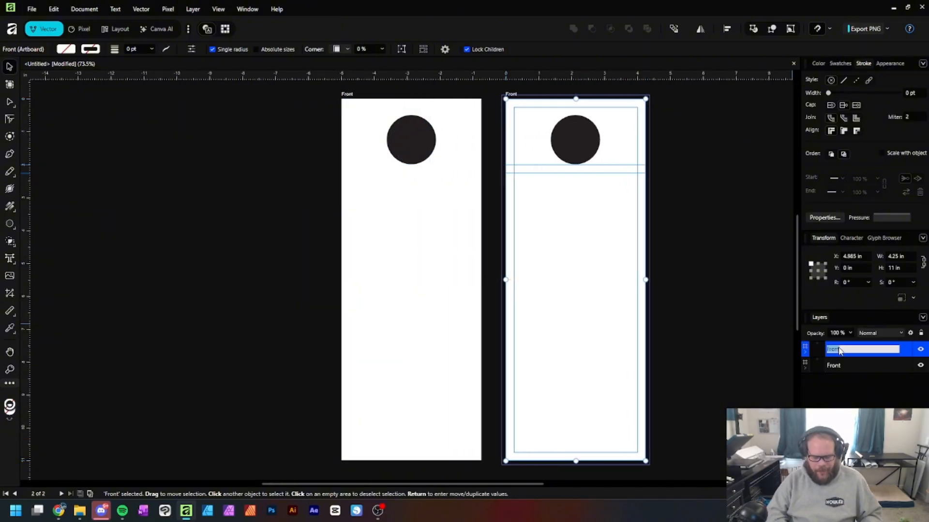
pyautogui.write('Back')
pyautogui.press('Return')
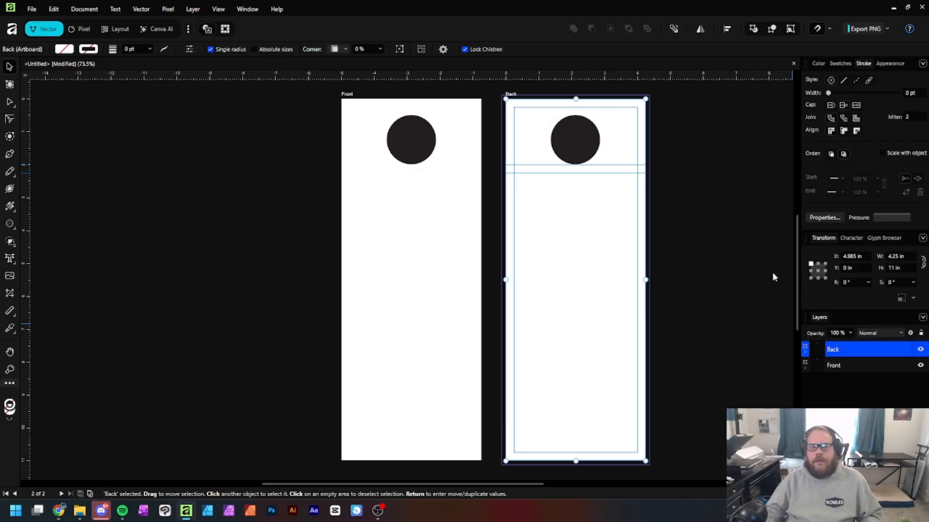
pyautogui.click(393, 246)
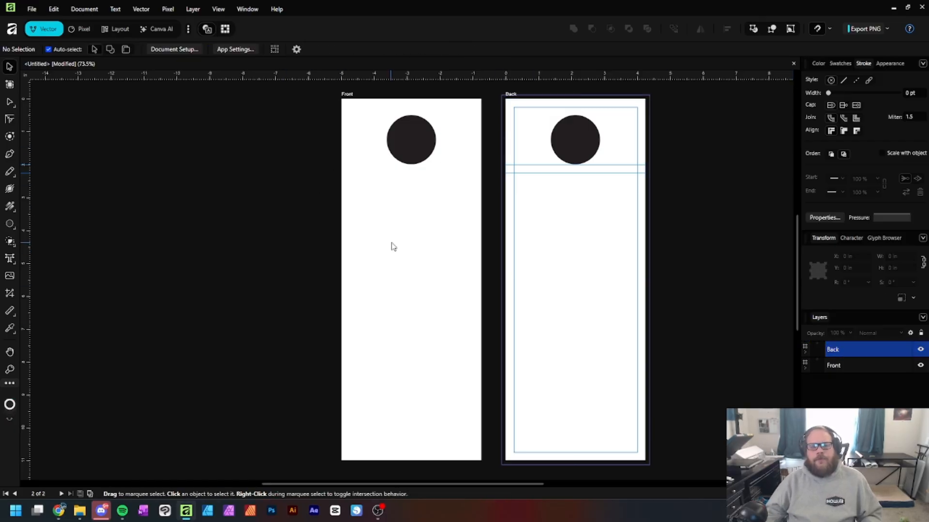
pyautogui.click(844, 365)
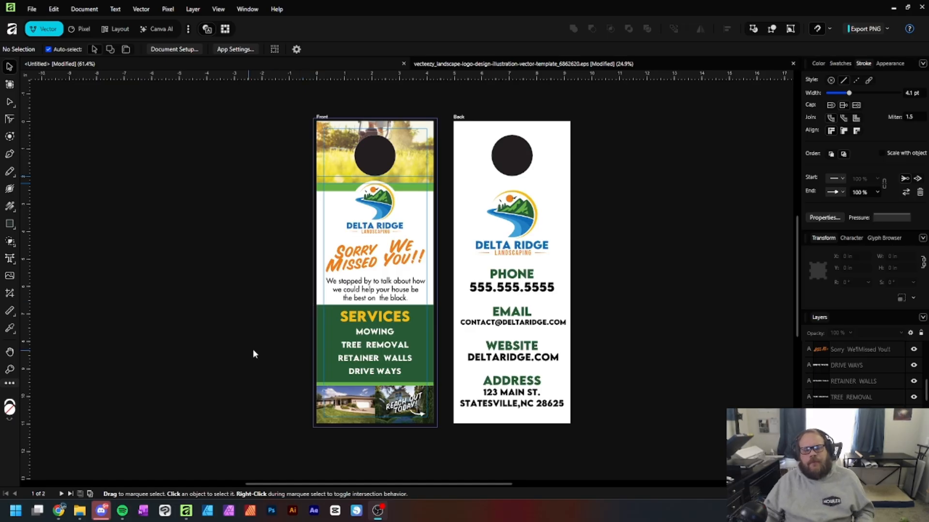
pyautogui.scroll(1, 376, 218)
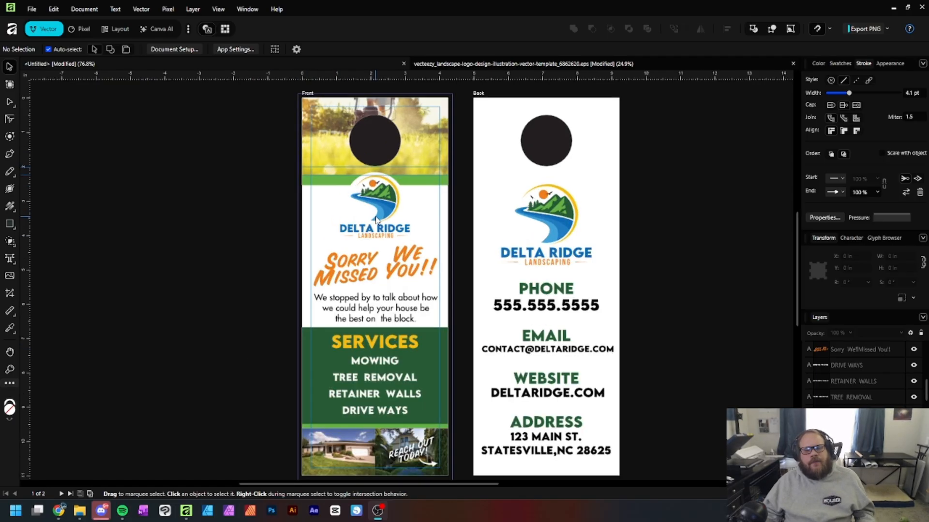
pyautogui.scroll(2, 376, 219)
pyautogui.scroll(2, 501, 250)
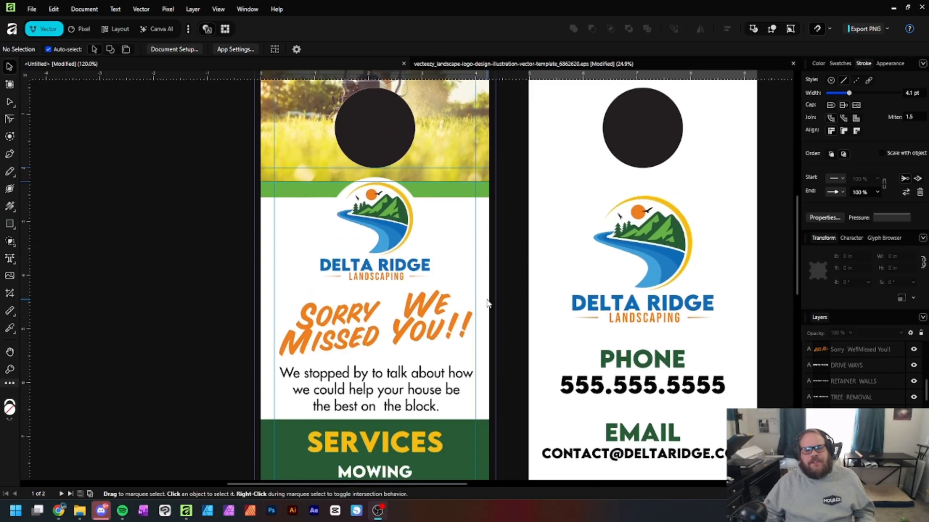
pyautogui.scroll(-3, 494, 321)
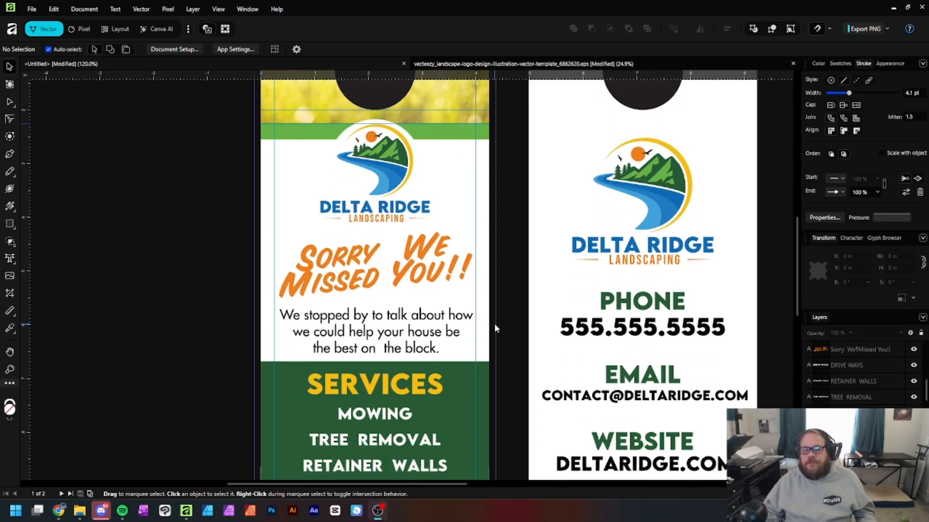
# Check the bleed of the right-hand house photo, the dark green Services background and the light green stripe below it on the Front artboard
pyautogui.scroll(-1, 494, 324)
pyautogui.moveTo(799, 265); pyautogui.dragTo(805, 318)
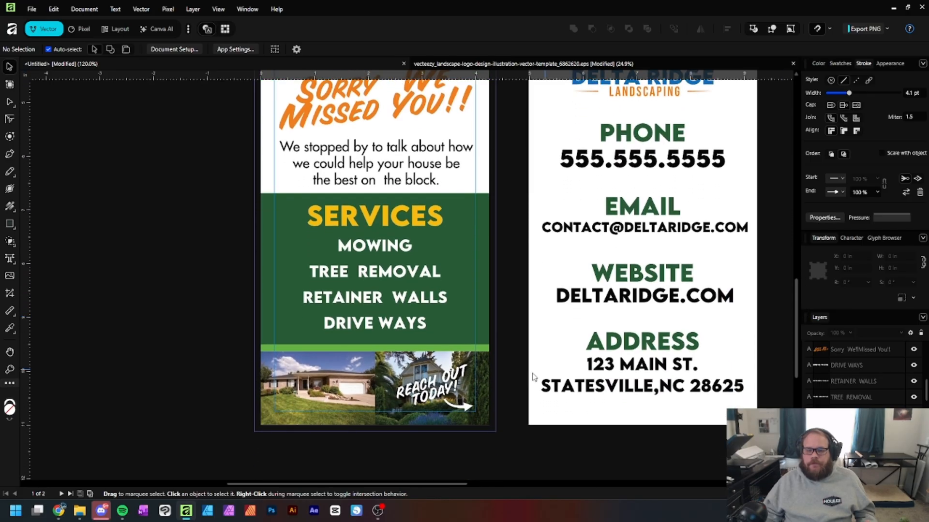
pyautogui.click(488, 382)
pyautogui.click(491, 319)
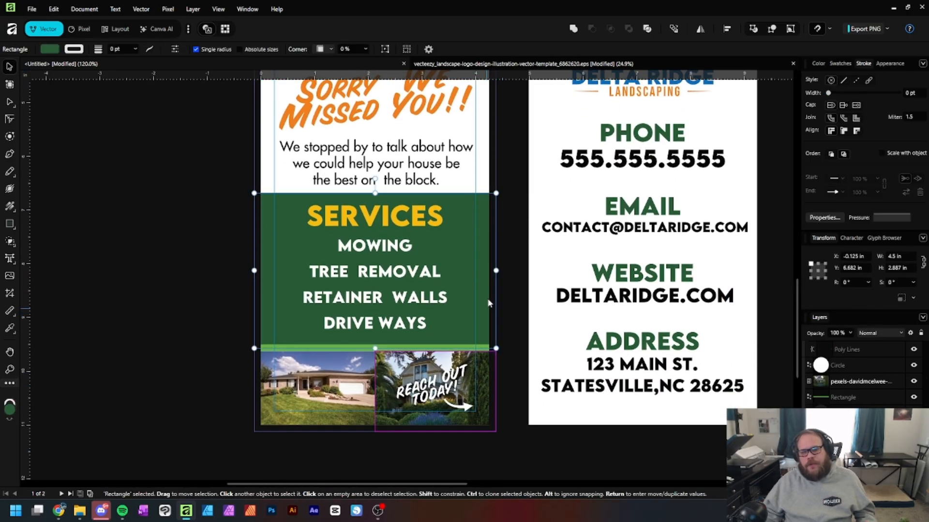
pyautogui.click(486, 348)
pyautogui.scroll(5, 527, 369)
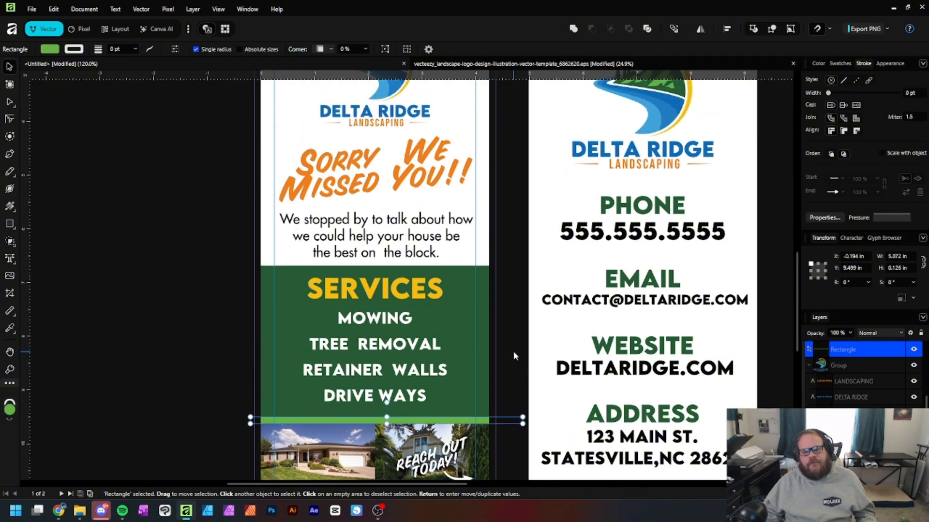
# Review the Front and Back layouts from the hanging holes to the lower edges with nothing selected, ending with both artboards in full view
pyautogui.scroll(4, 498, 329)
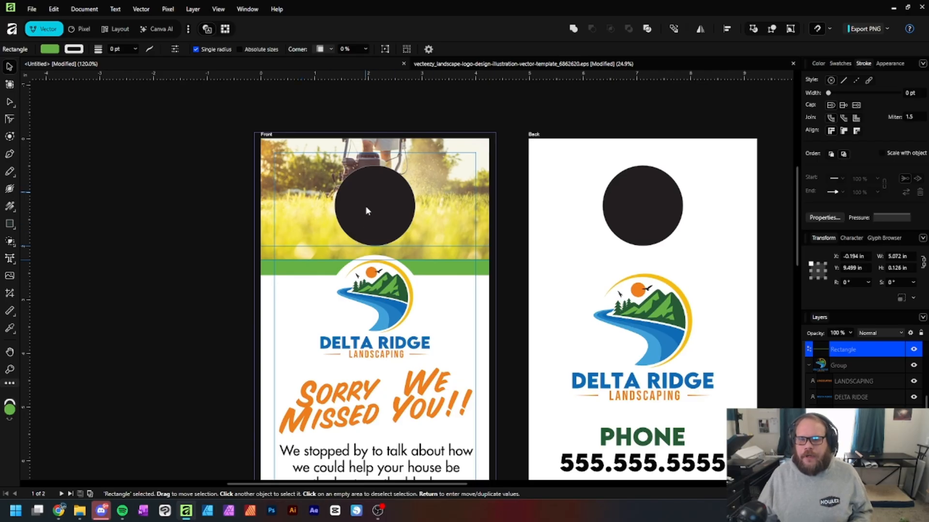
pyautogui.scroll(-2, 393, 224)
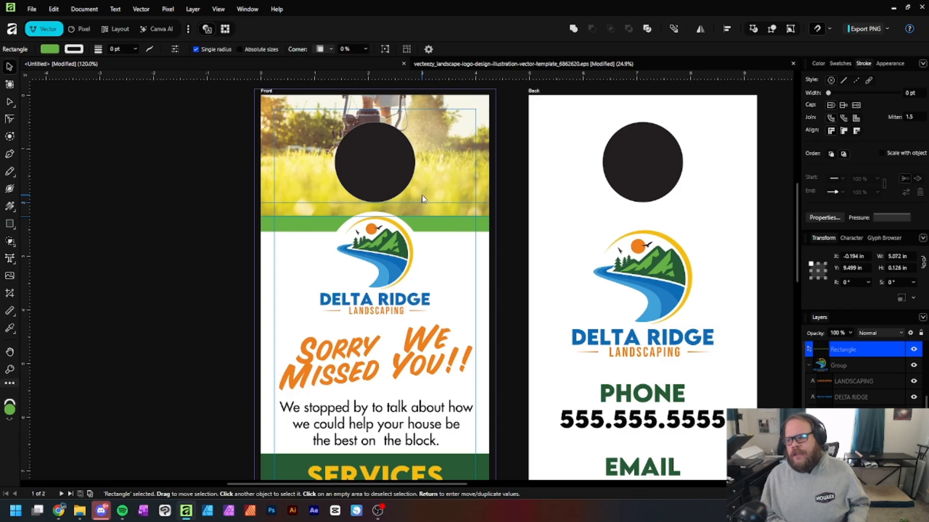
pyautogui.scroll(-3, 422, 195)
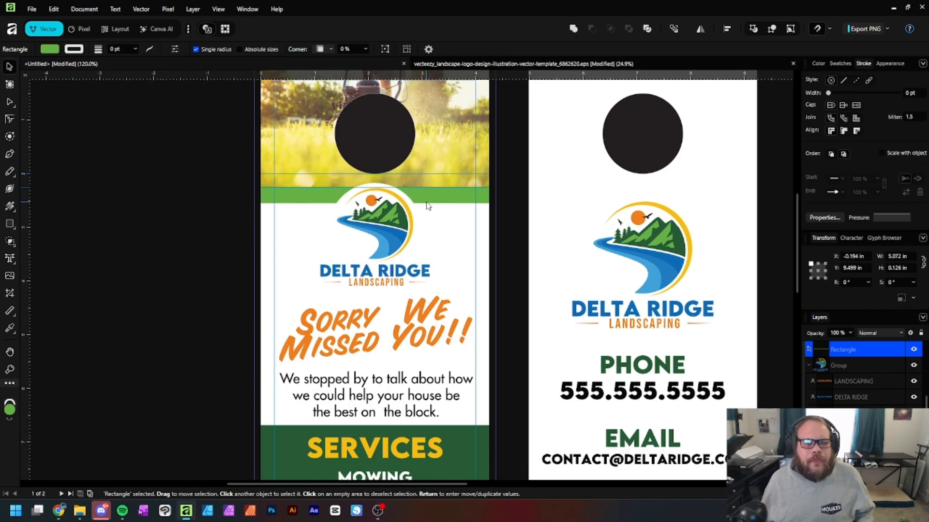
pyautogui.scroll(-1, 424, 214)
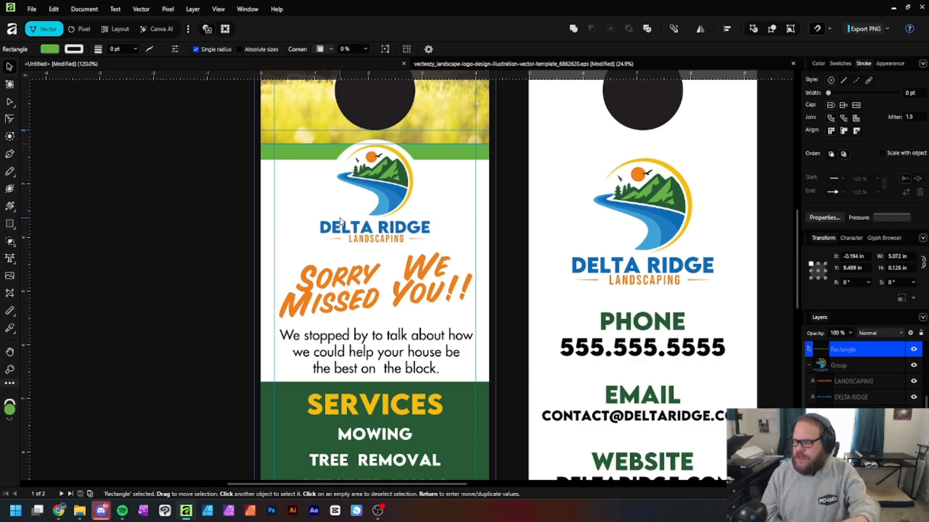
pyautogui.scroll(-4, 334, 305)
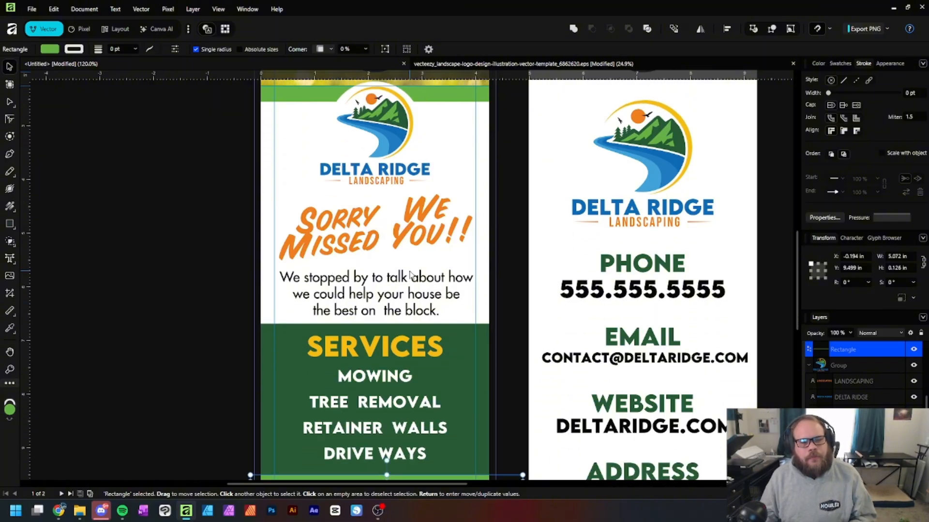
pyautogui.scroll(-3, 417, 297)
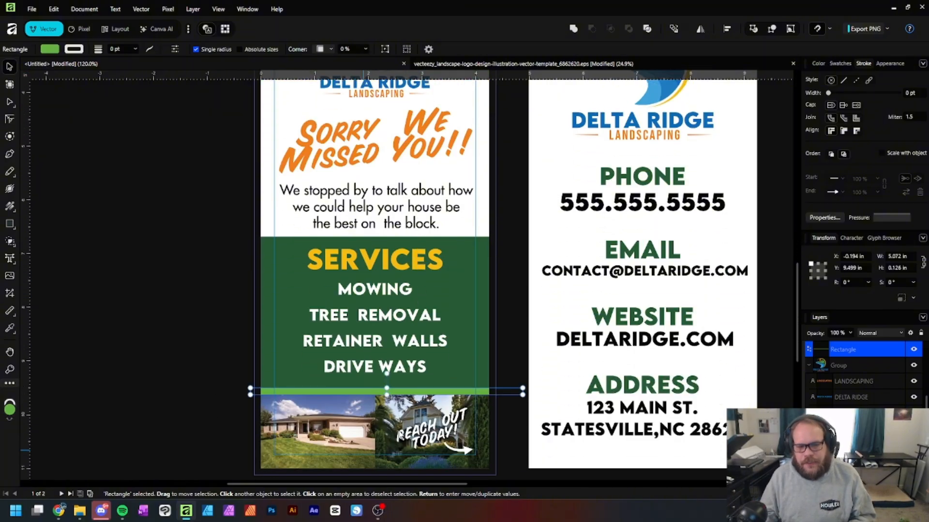
pyautogui.scroll(-3, 318, 415)
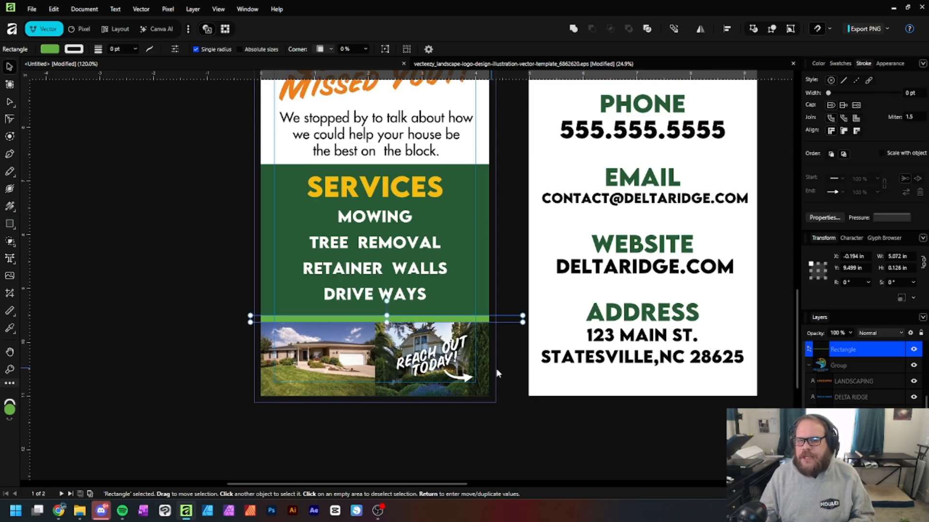
pyautogui.click(511, 393)
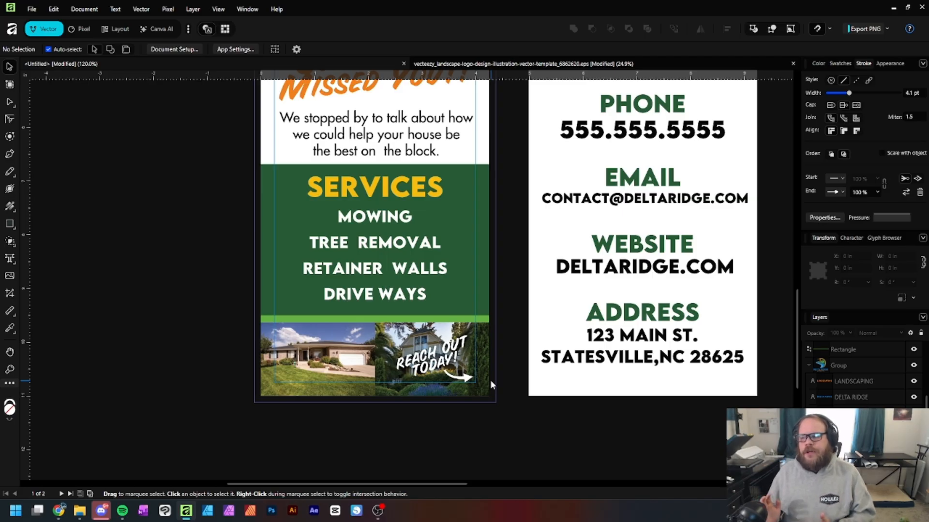
pyautogui.hotkey('ctrl', '-')
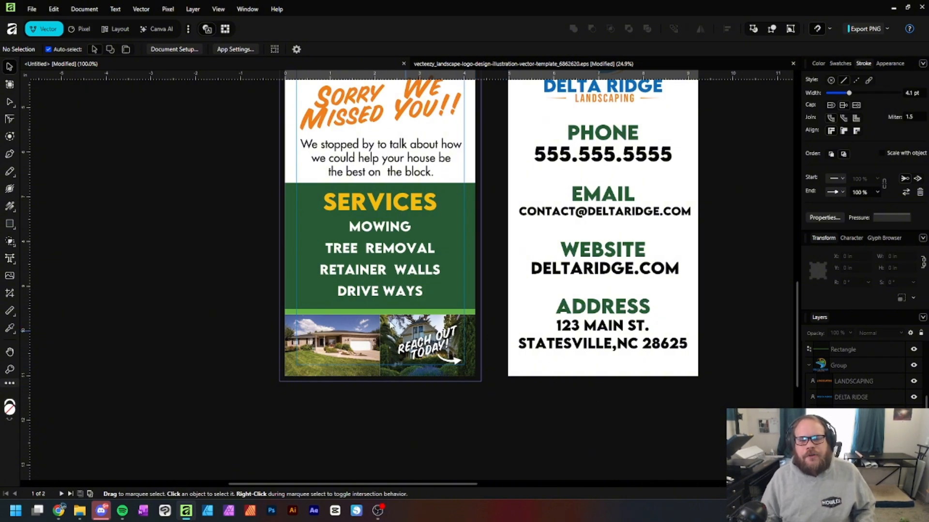
pyautogui.scroll(5, 392, 324)
pyautogui.scroll(5, 382, 317)
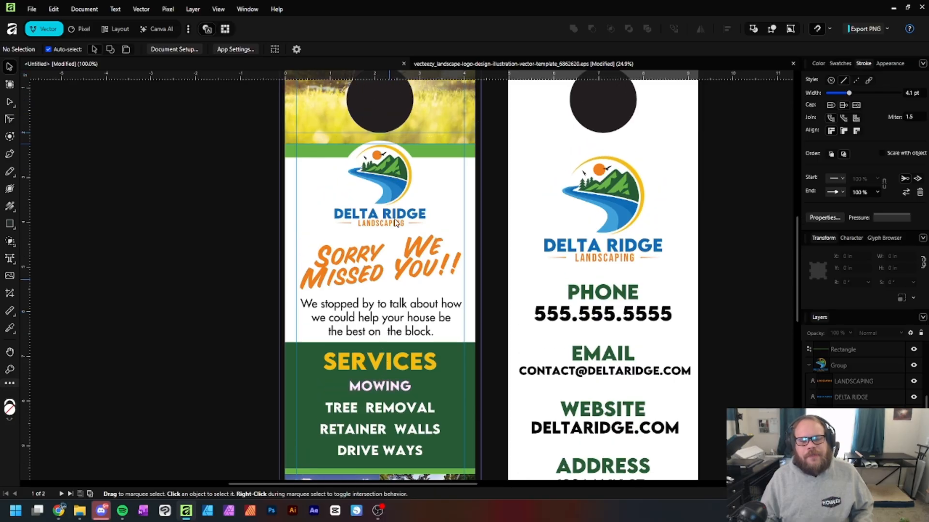
pyautogui.scroll(-5, 384, 387)
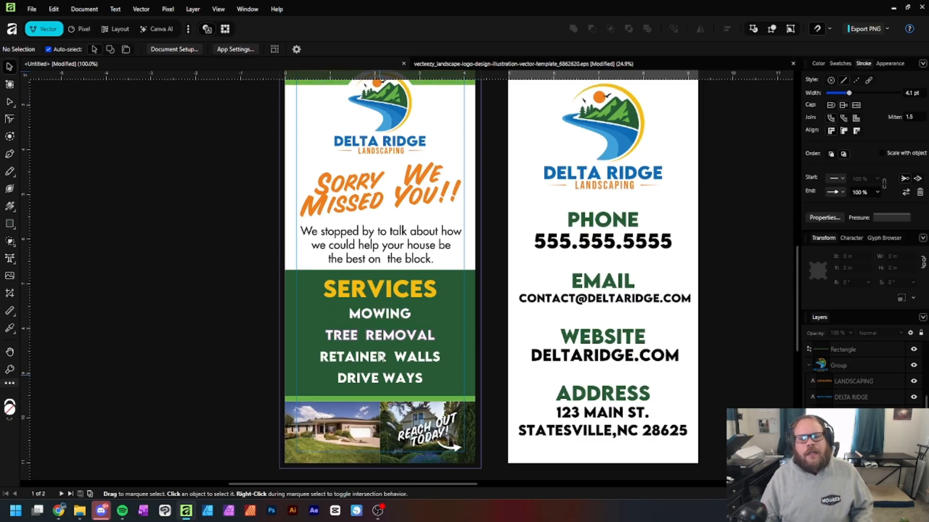
pyautogui.scroll(-4, 385, 300)
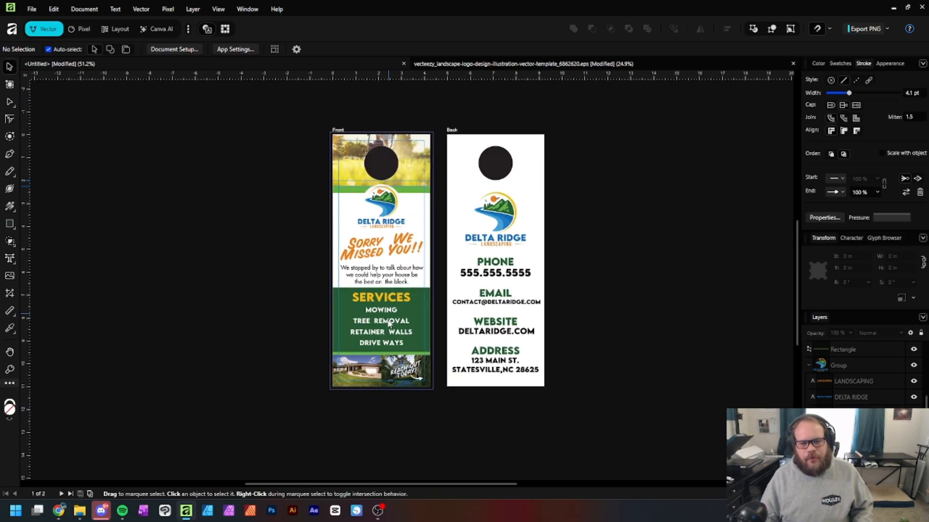